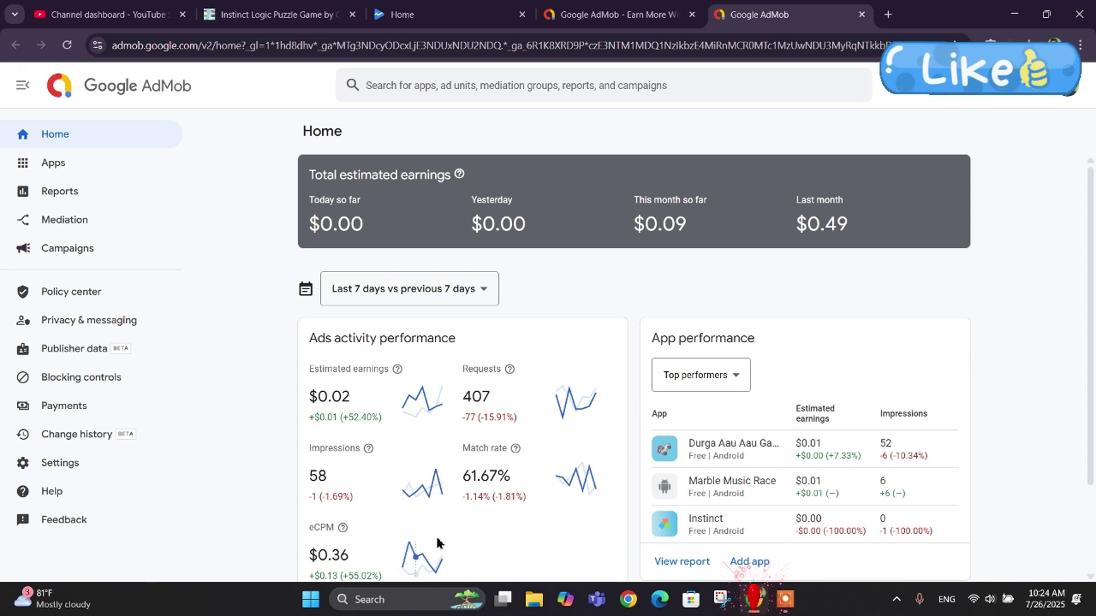
- Open Marble Music Race's App settings and check why its approval requires review
scroll(554, 313, down, 2)
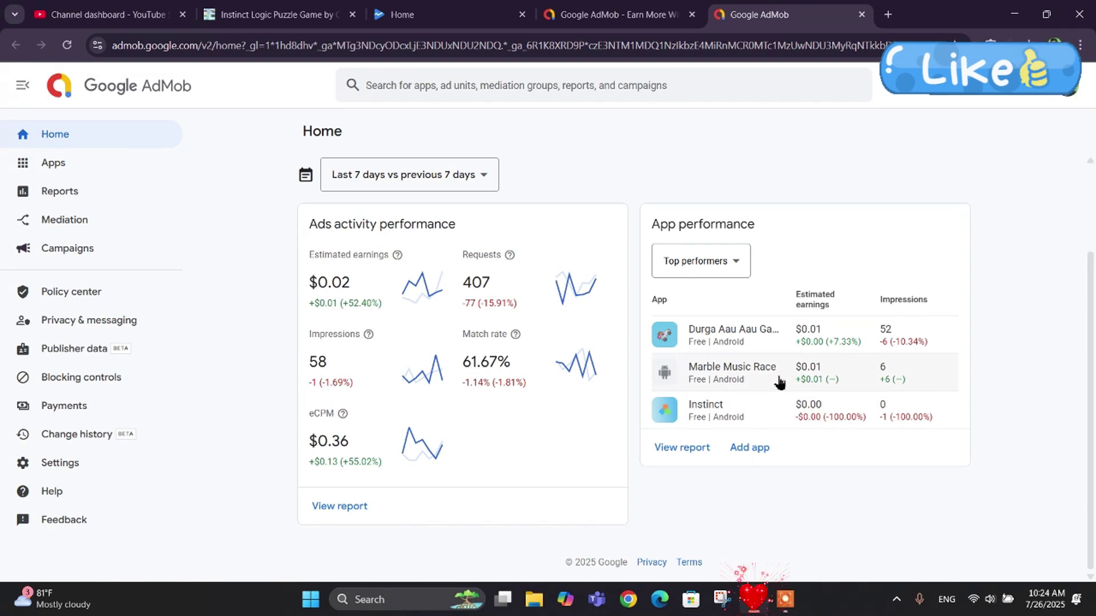
click(712, 371)
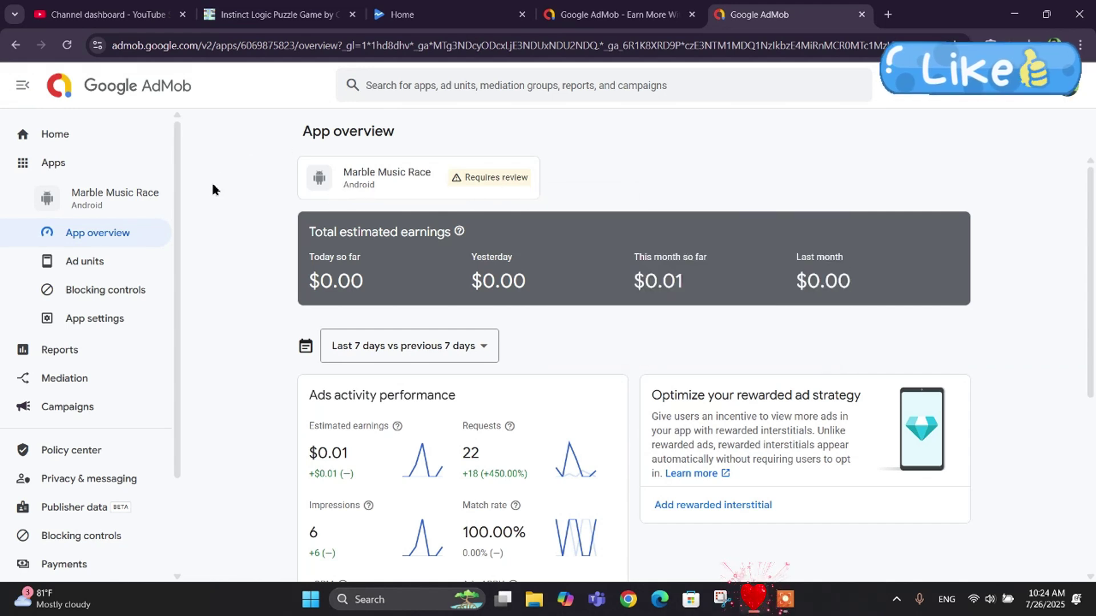
click(98, 323)
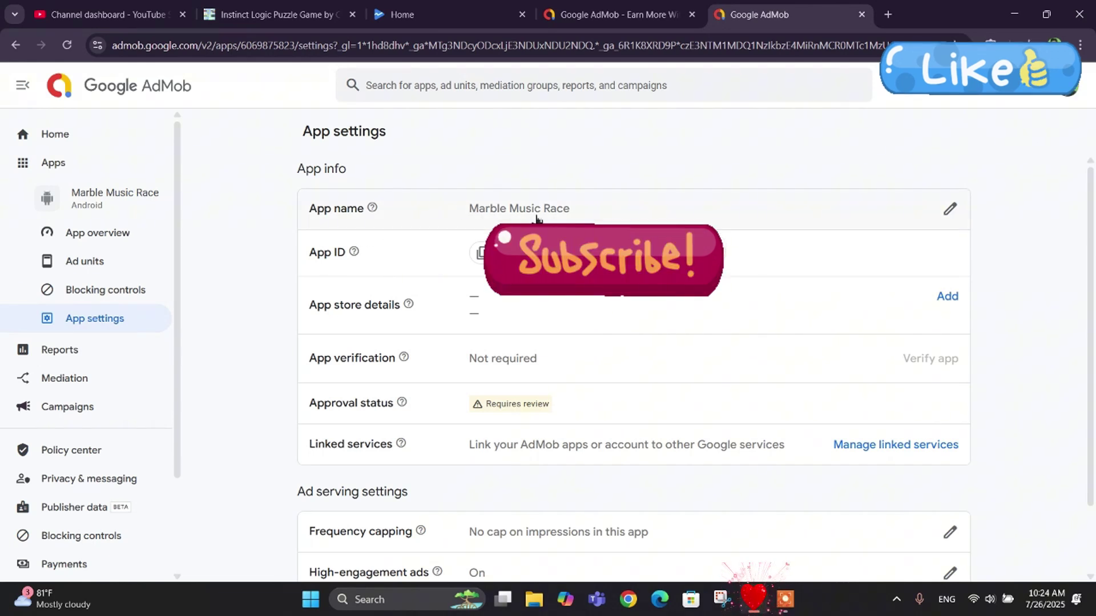
click(473, 404)
click(659, 323)
mouse_move(409, 311)
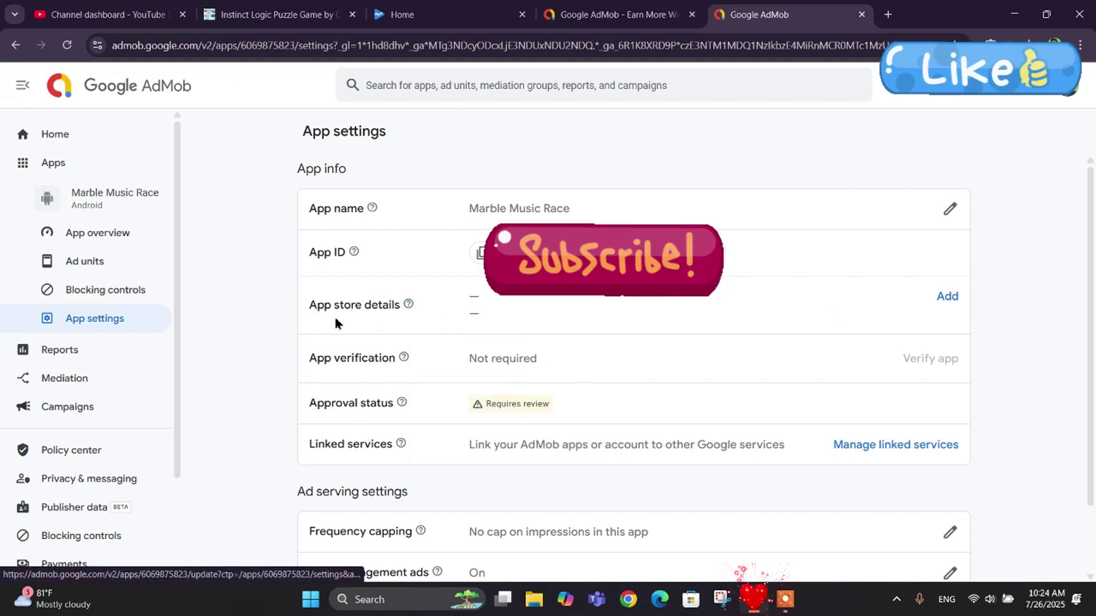
- Search Google Play for 'marble music rac' and add the Android Marble Music Race listing by CodeArtist
click(946, 296)
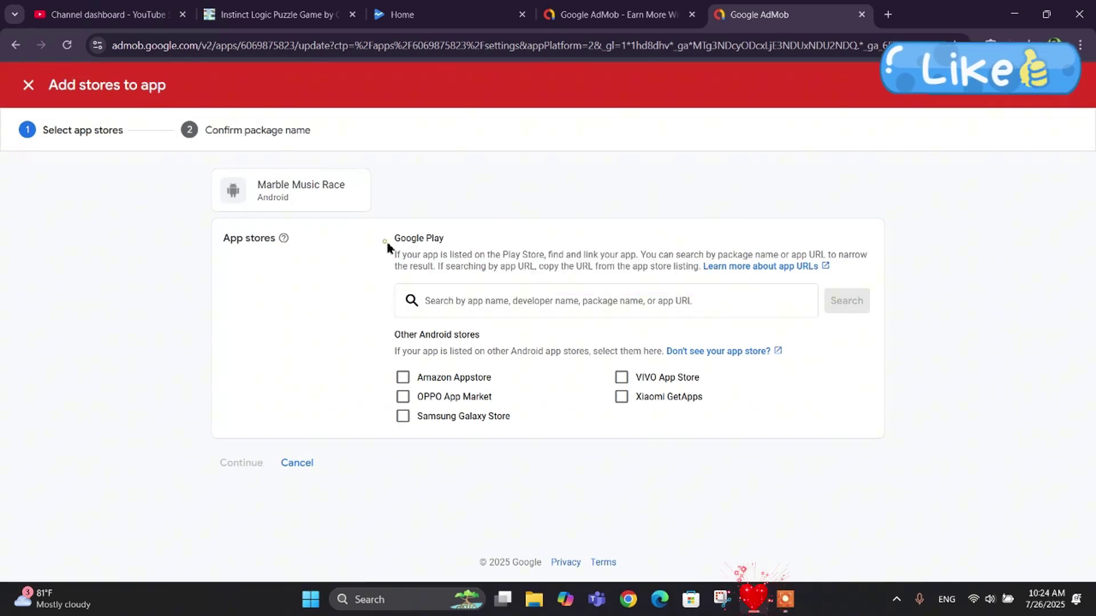
drag(390, 240, 461, 243)
click(508, 243)
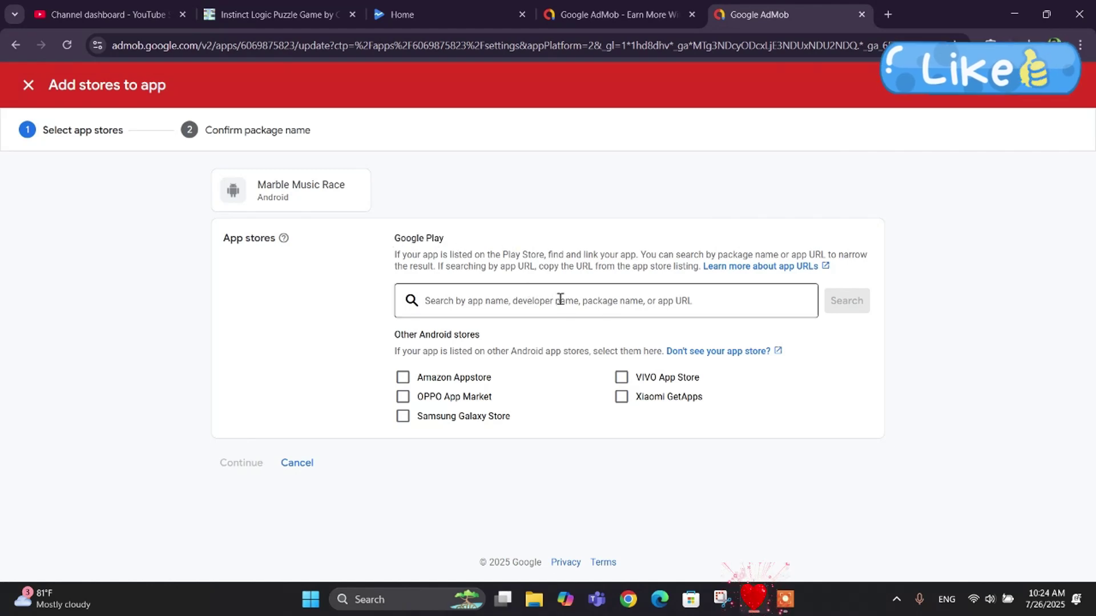
click(560, 299)
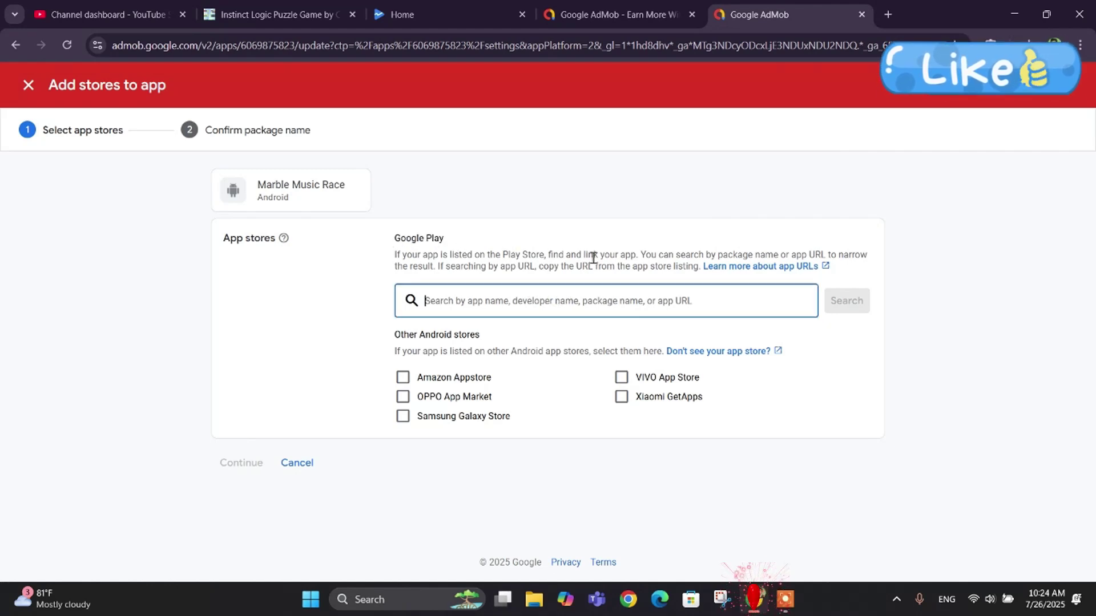
text(marbl)
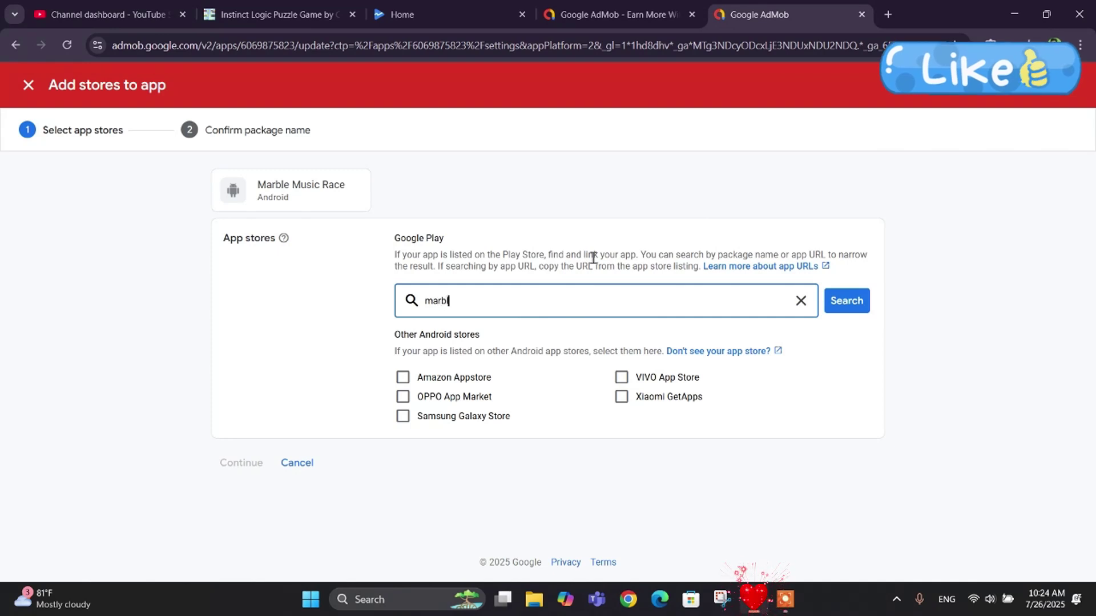
text(e music race)
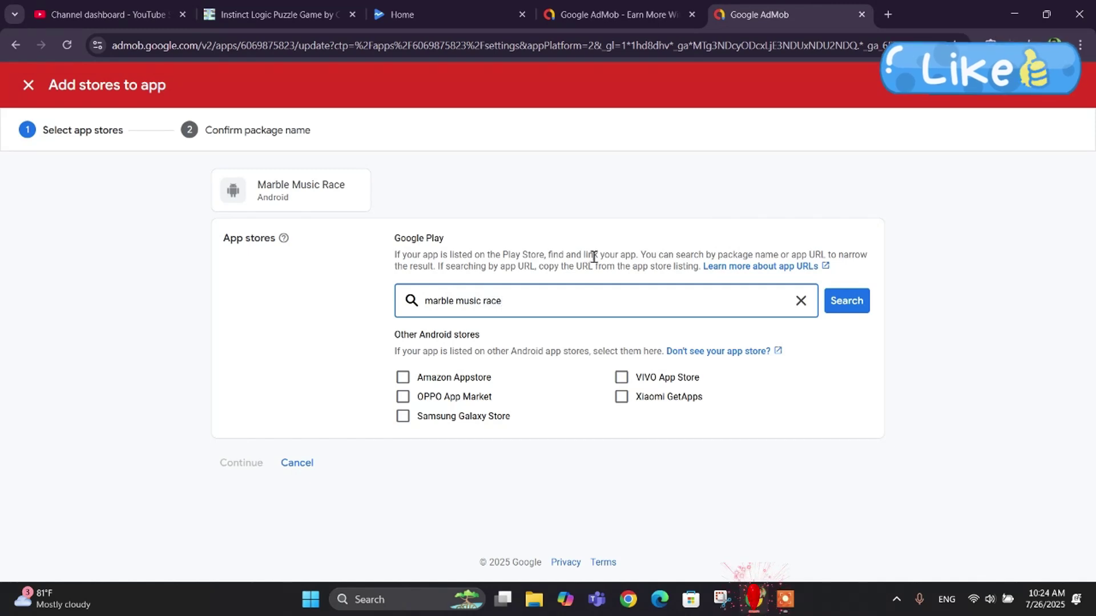
click(847, 304)
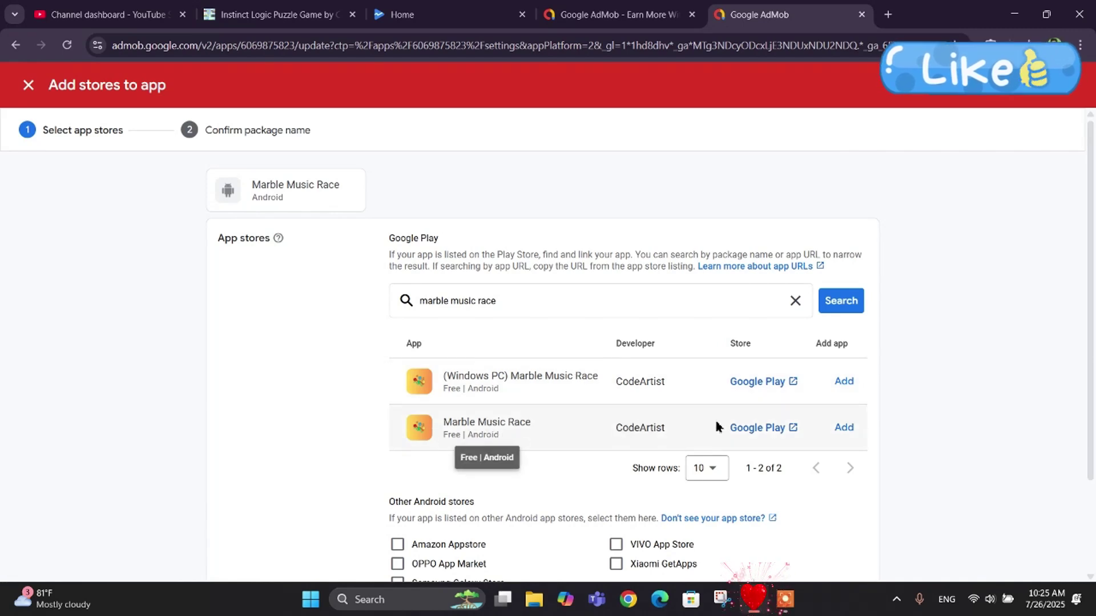
click(856, 429)
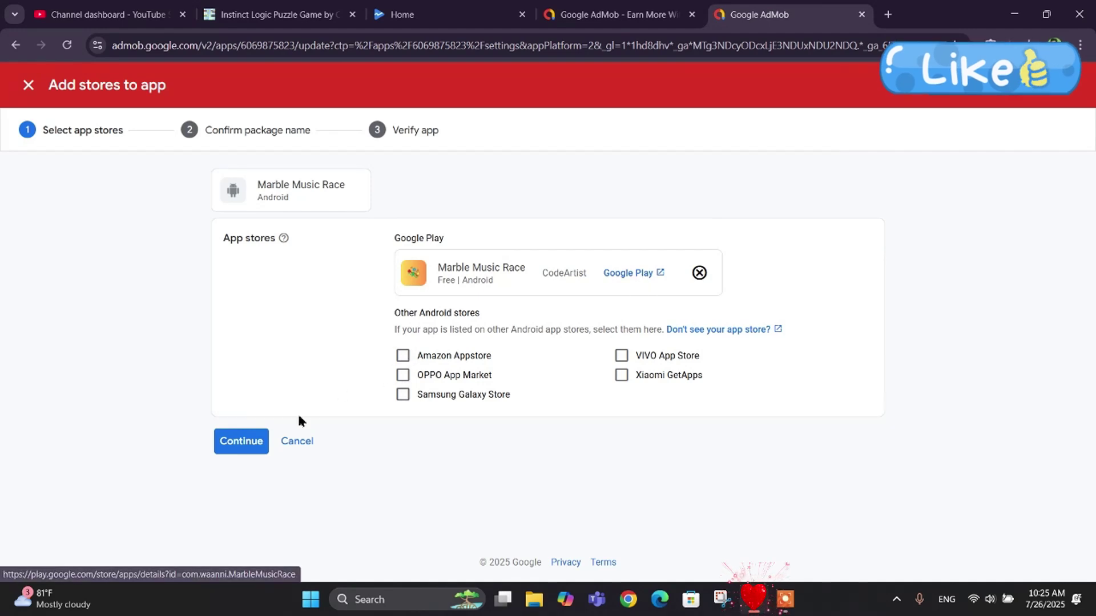
- Confirm and save package name com.waanni.MarbleMusicRace to link the Google Play store
click(230, 448)
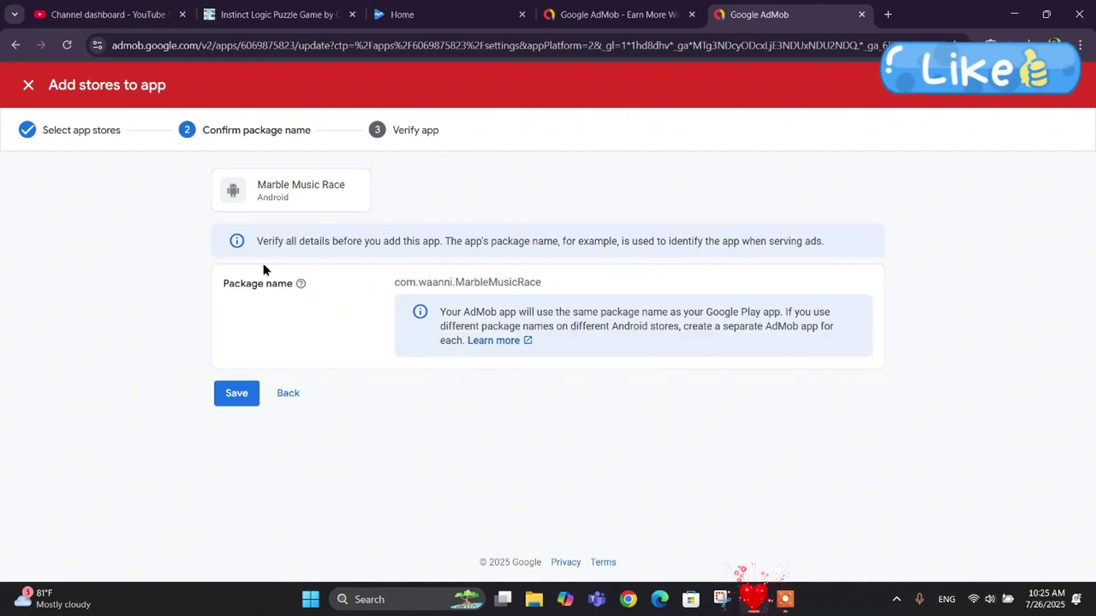
click(239, 393)
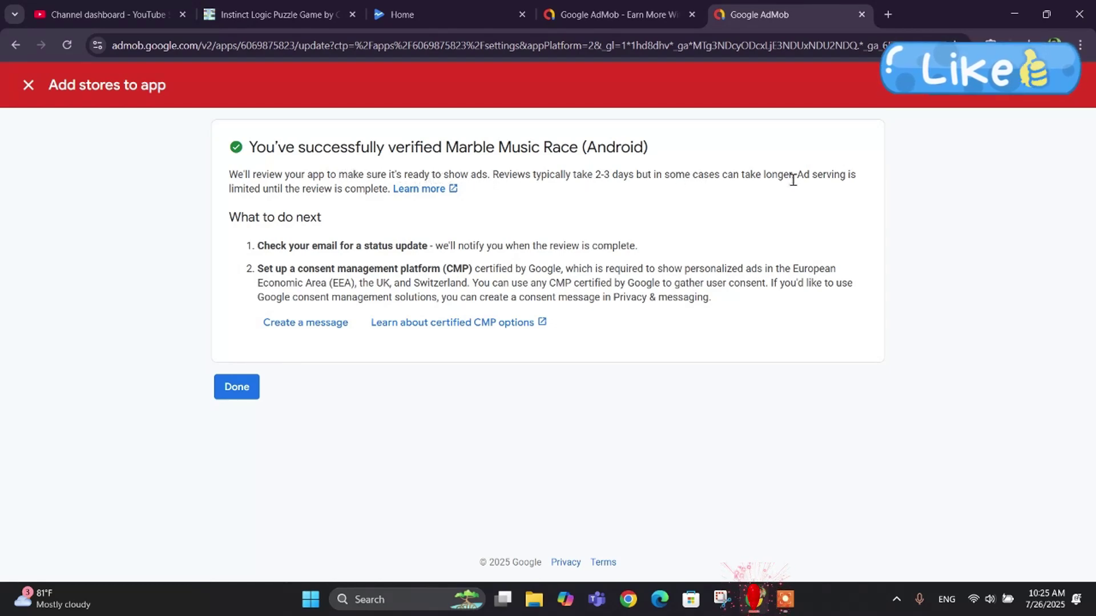
drag(490, 174, 896, 173)
click(752, 205)
- Dismiss the success message and review the Verified, Getting ready status in App settings
click(240, 391)
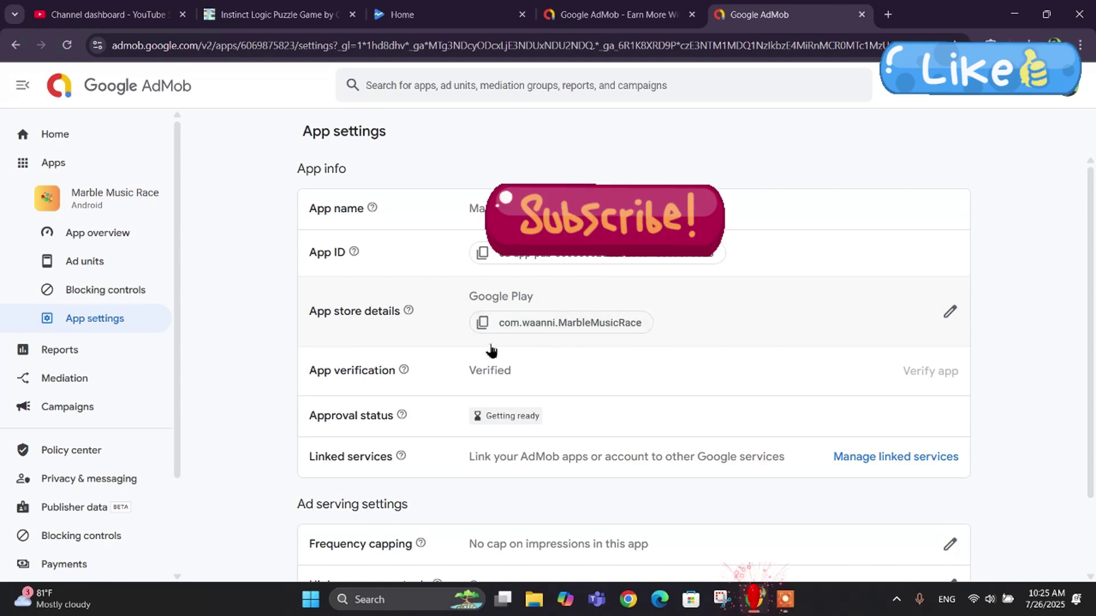
scroll(427, 358, down, 1)
scroll(426, 361, down, 2)
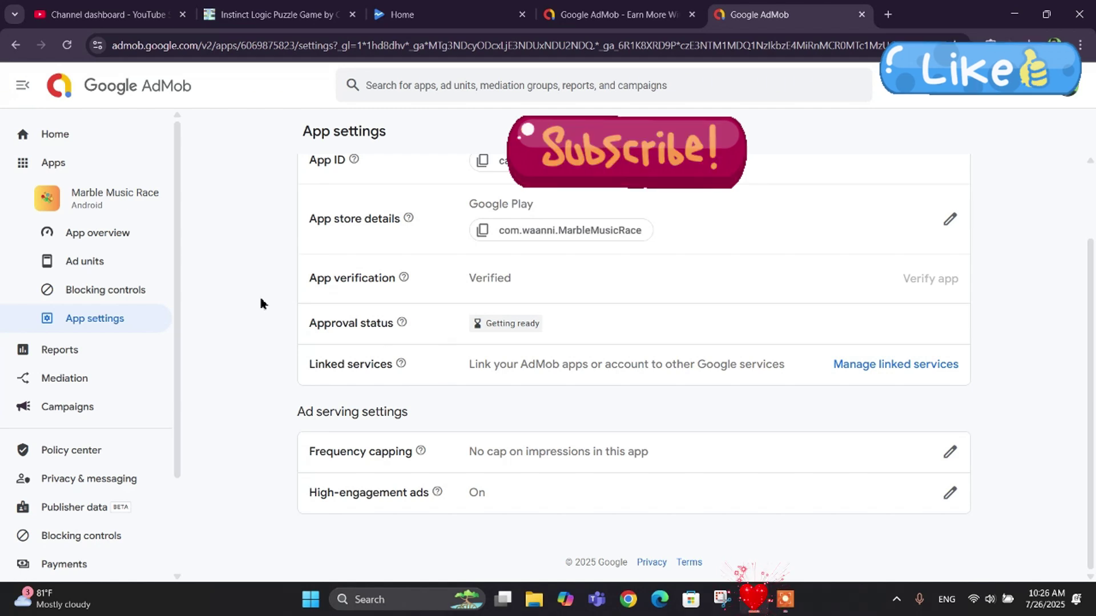
- Look over the Marble Music Race app overview, then go to its Ad units page
click(66, 235)
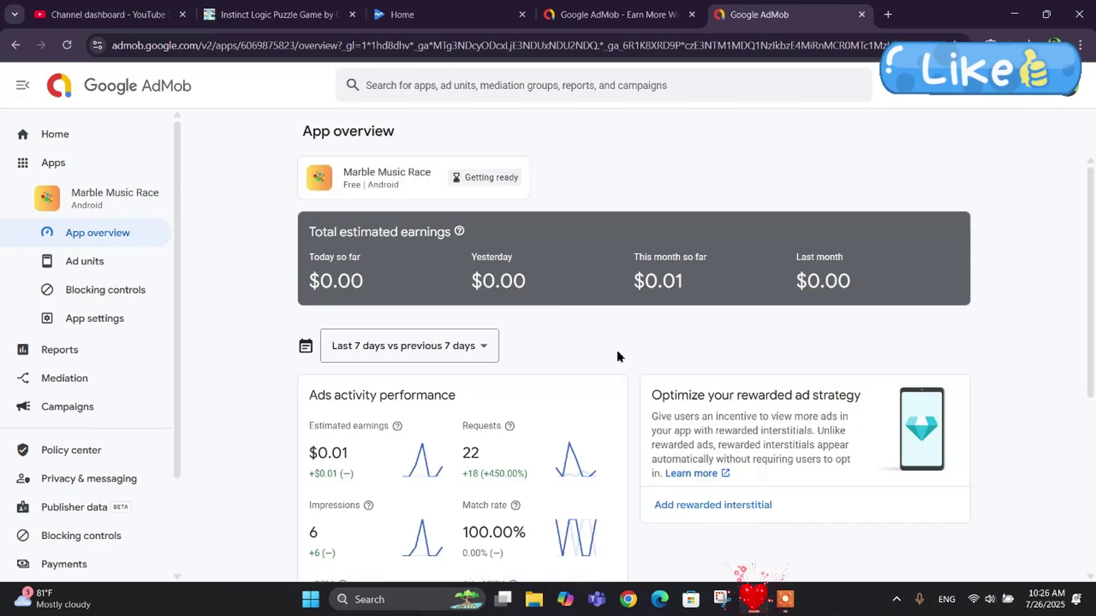
scroll(626, 349, down, 5)
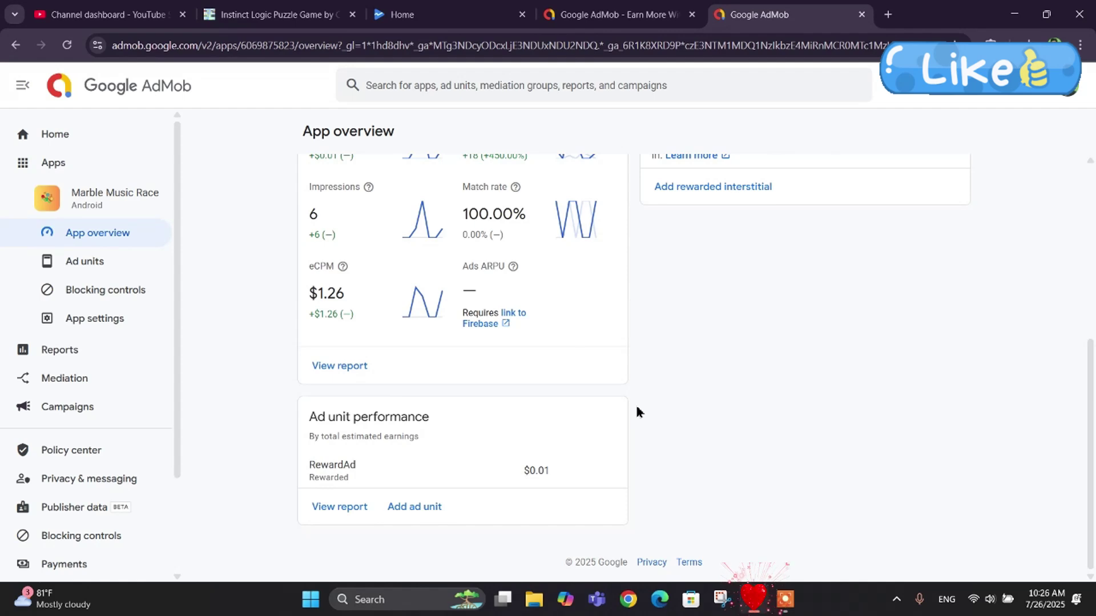
scroll(637, 408, up, 5)
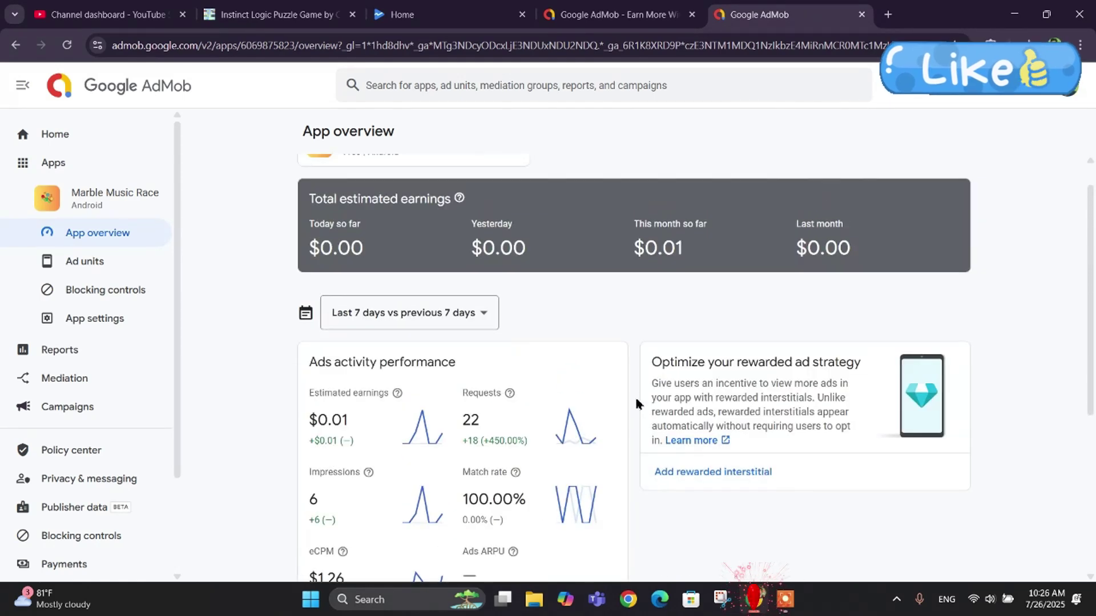
scroll(637, 404, up, 1)
scroll(636, 391, down, 3)
scroll(355, 302, up, 3)
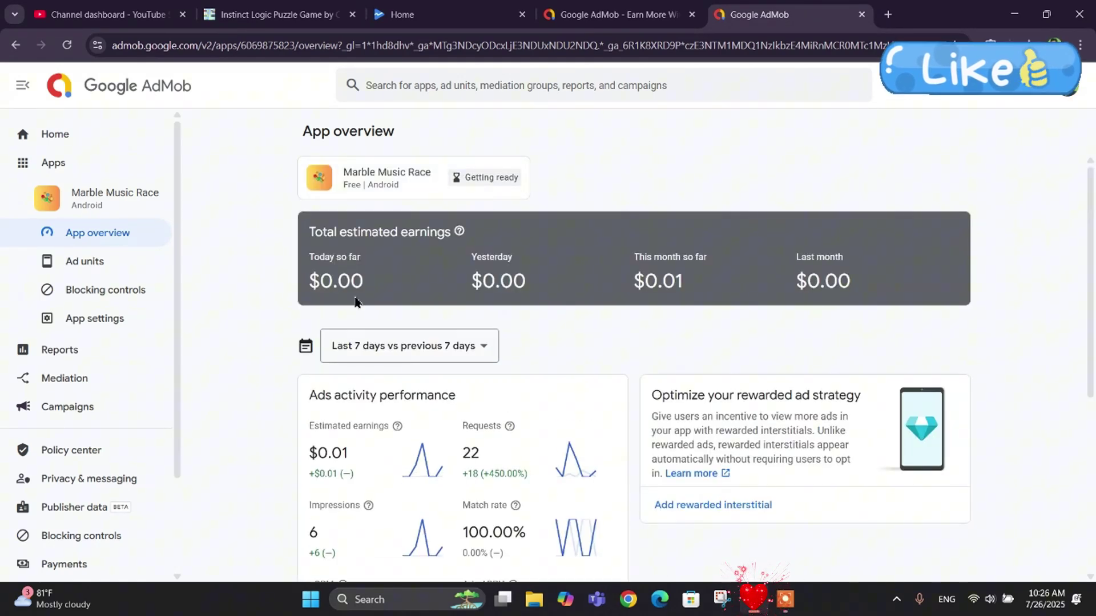
click(90, 266)
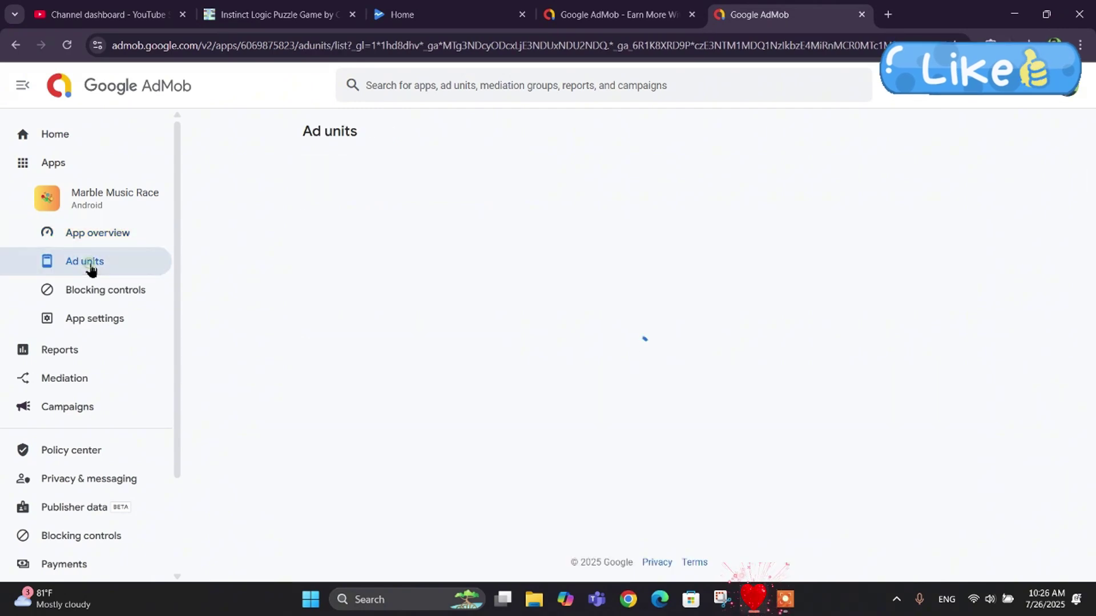
- Switch to Play Console and open the Marble Music Race app dashboard
key(ctrl+3)
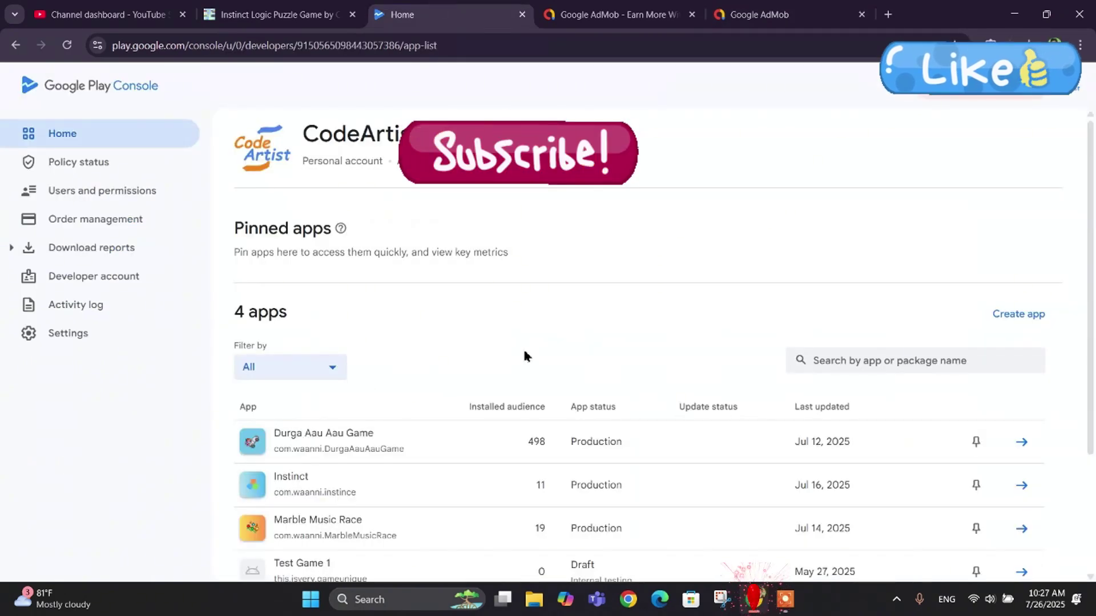
scroll(525, 355, down, 3)
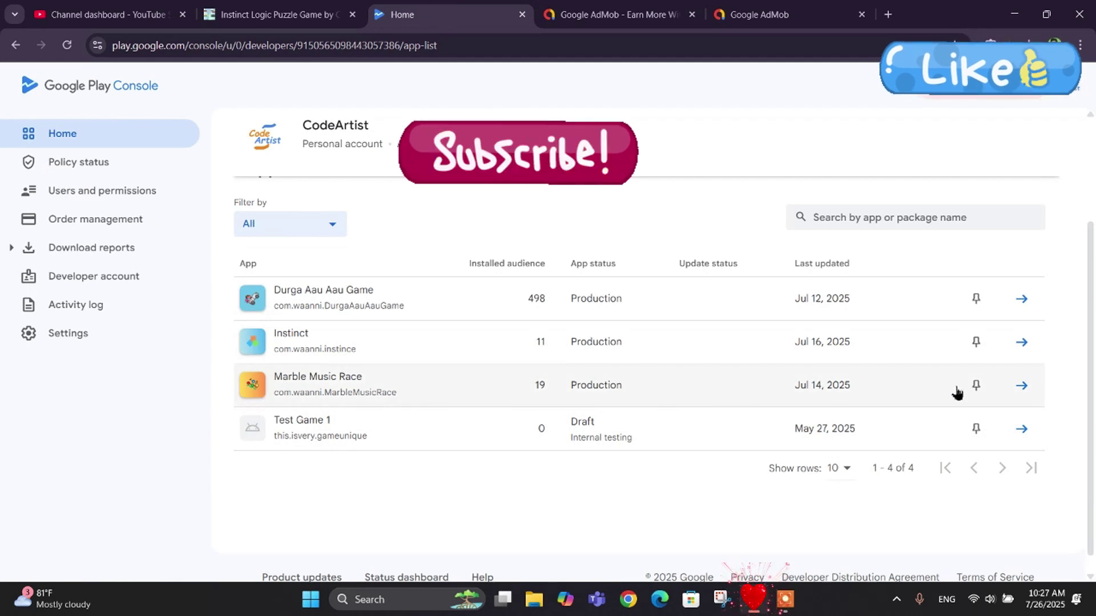
click(1022, 386)
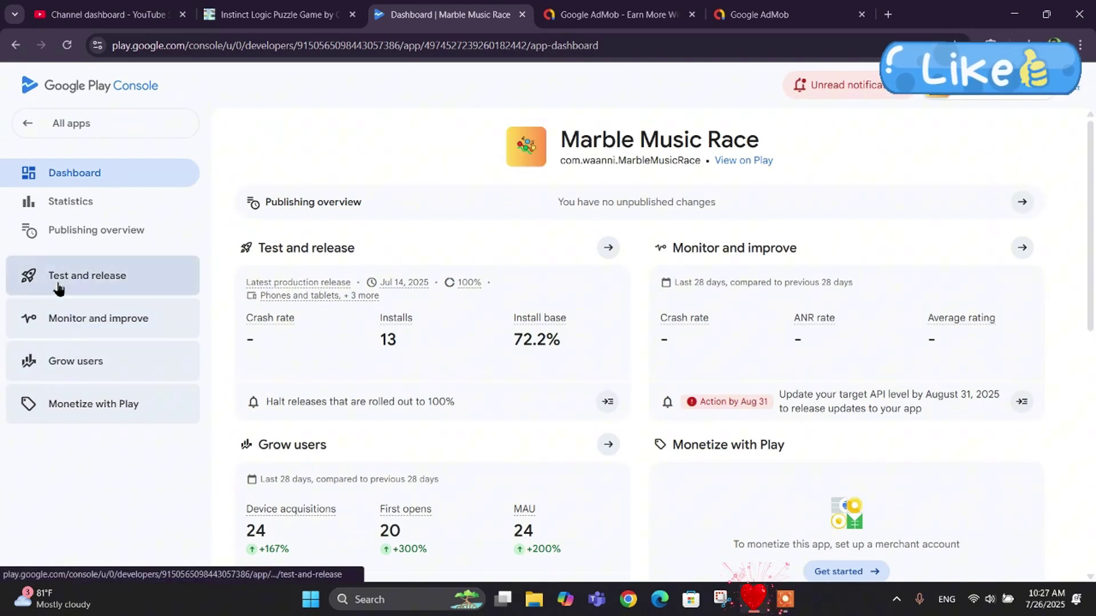
- Go to Grow users > Store presence > Store settings and select the website URL
click(77, 367)
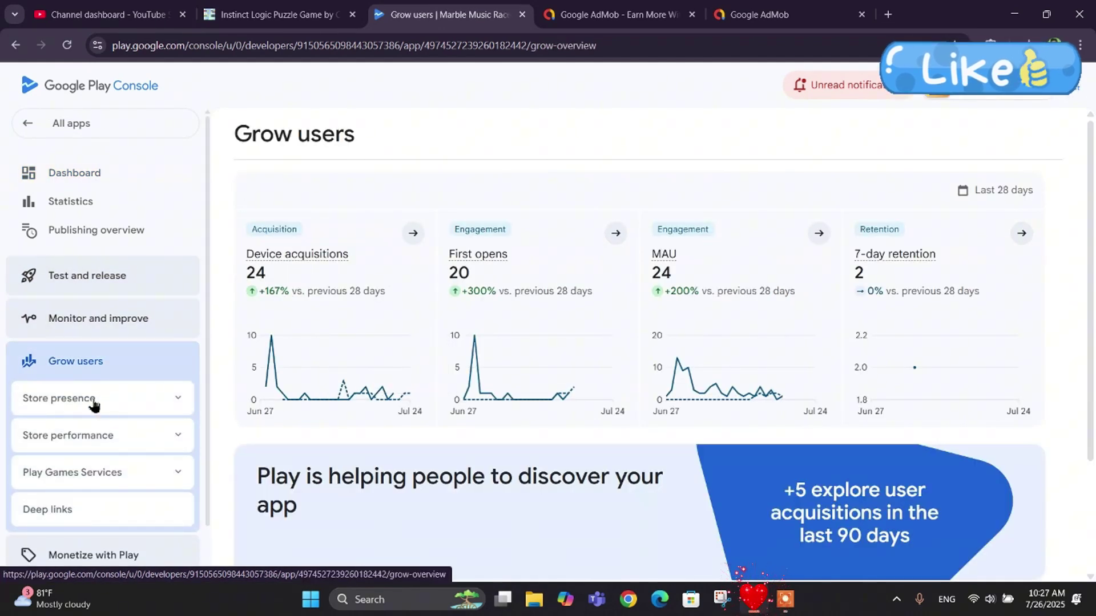
click(93, 402)
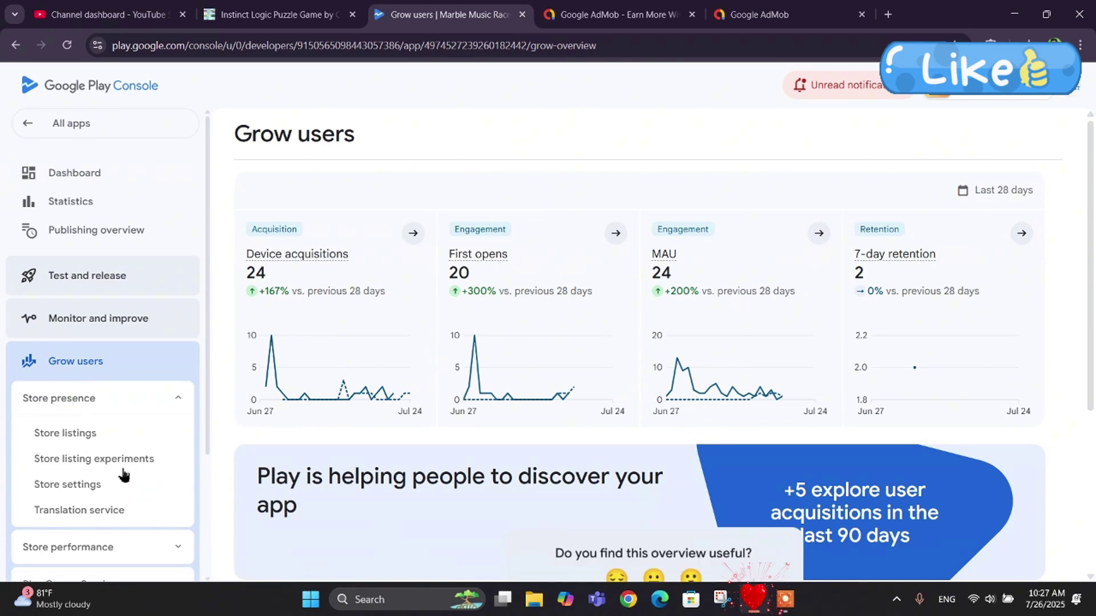
scroll(93, 378, down, 3)
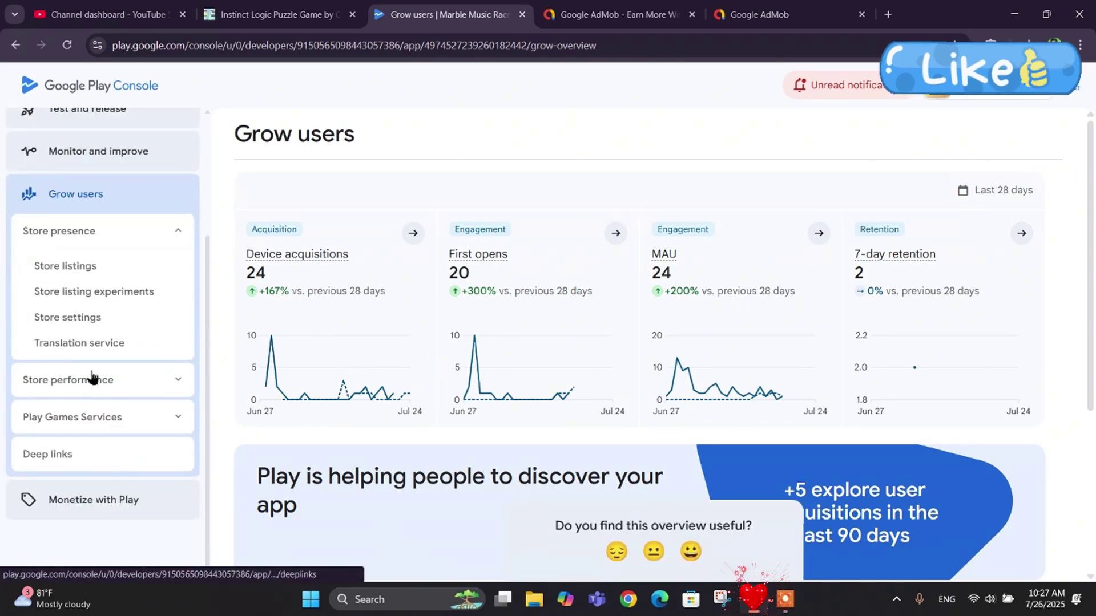
click(78, 323)
scroll(774, 337, down, 1)
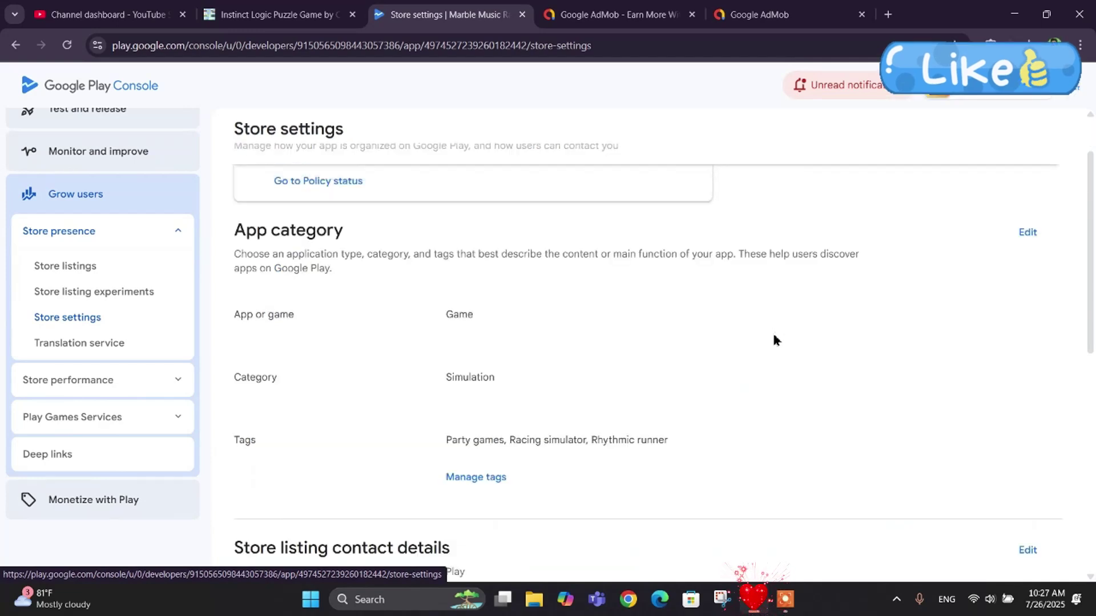
scroll(773, 340, down, 8)
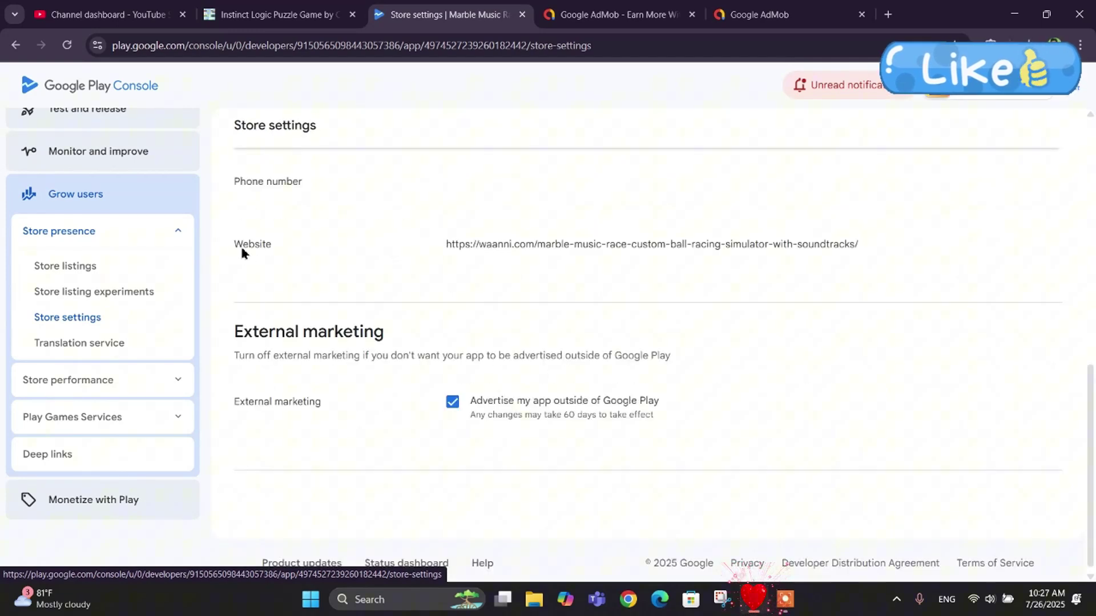
drag(234, 246, 292, 254)
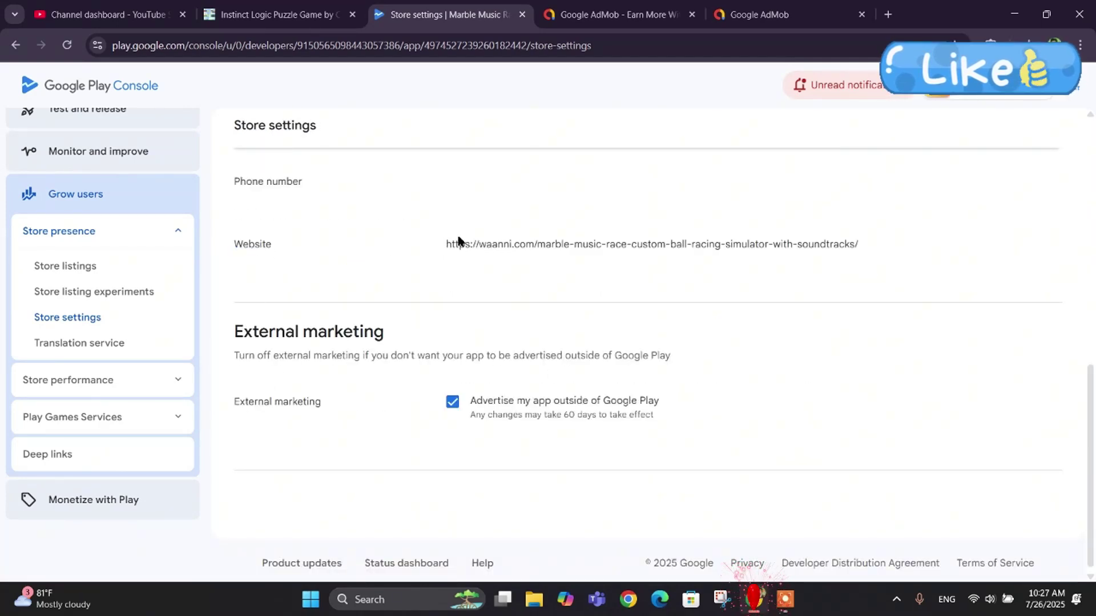
drag(448, 247, 862, 254)
key(ctrl+c)
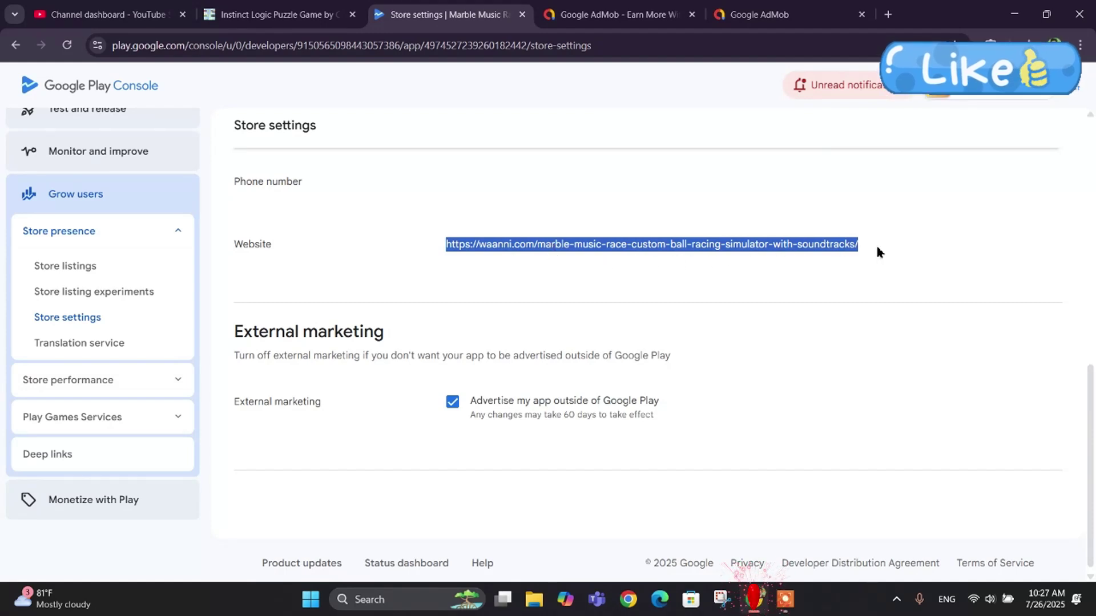
- Load the copied waanni.com Marble Music Race page in a new Chrome tab and skim it
click(887, 15)
key(ctrl+v)
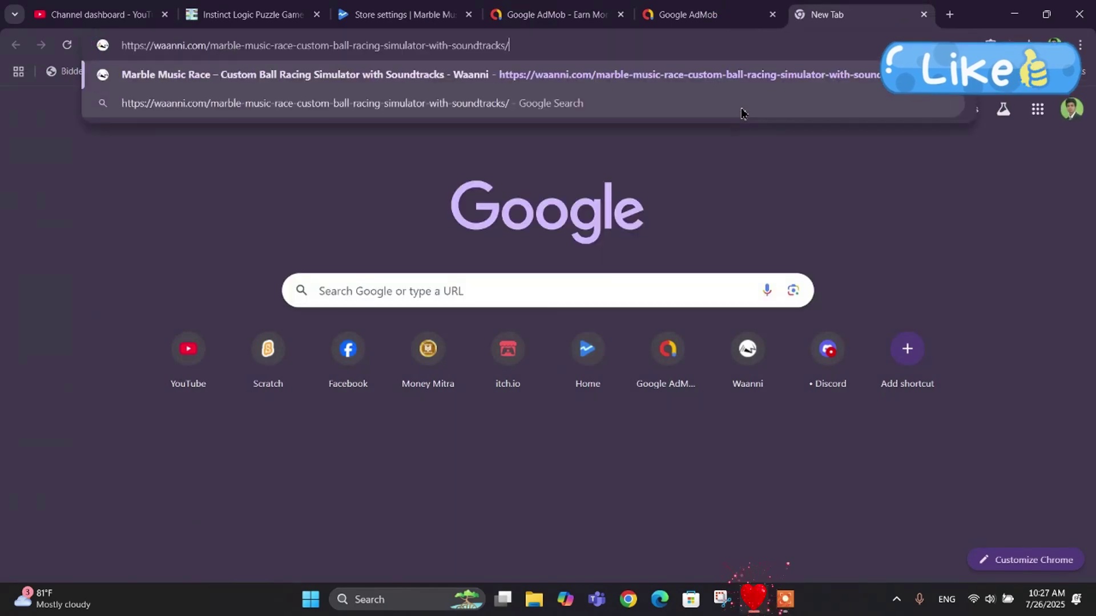
key(Return)
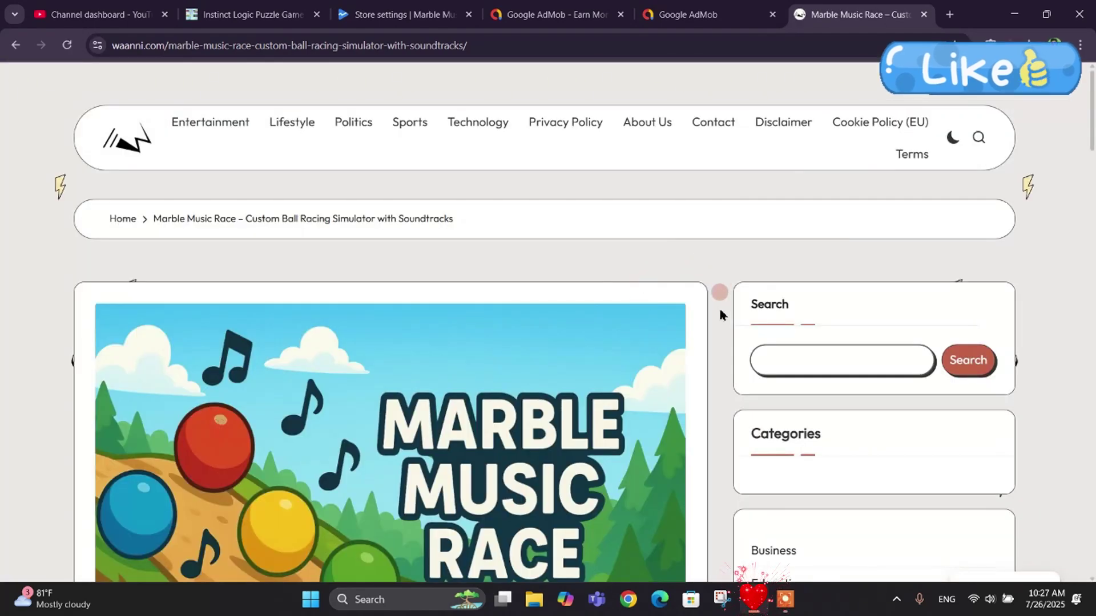
scroll(445, 358, down, 5)
scroll(451, 336, down, 20)
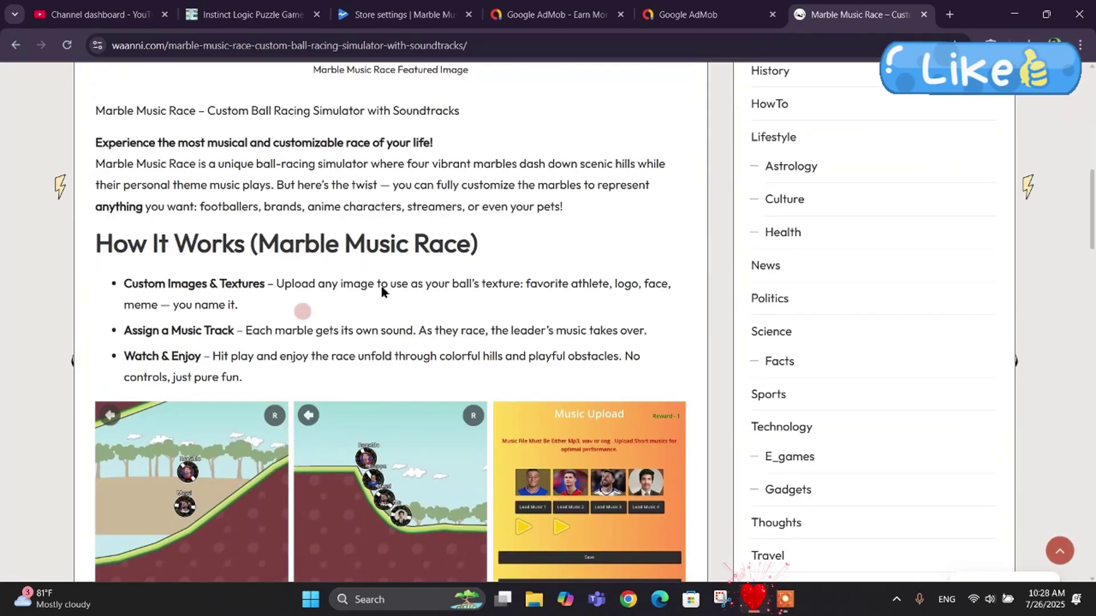
scroll(506, 340, up, 5)
scroll(519, 356, up, 20)
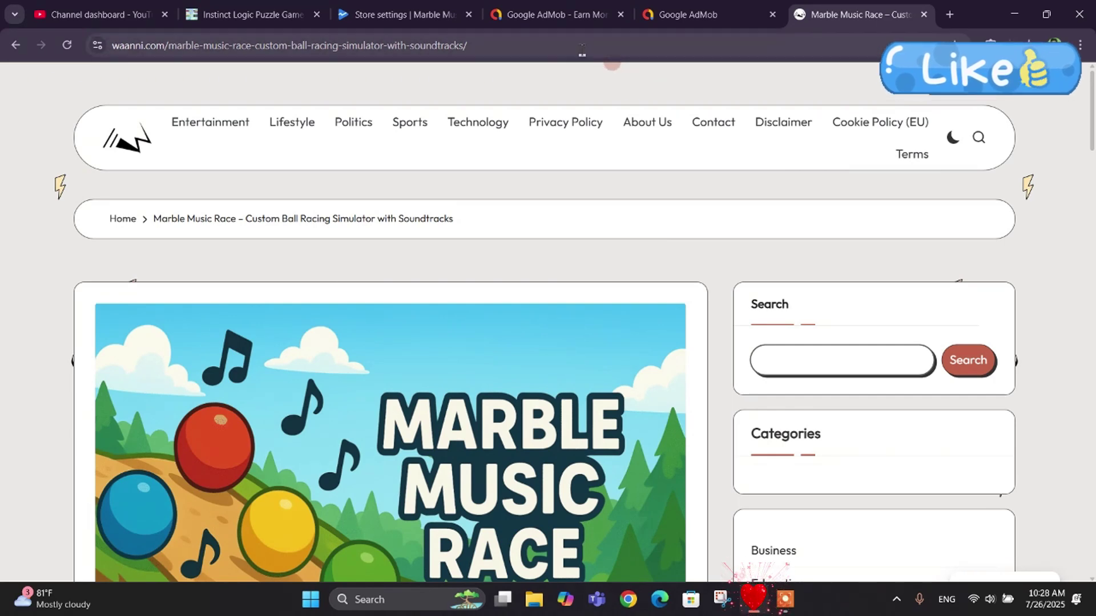
click(572, 49)
click(571, 47)
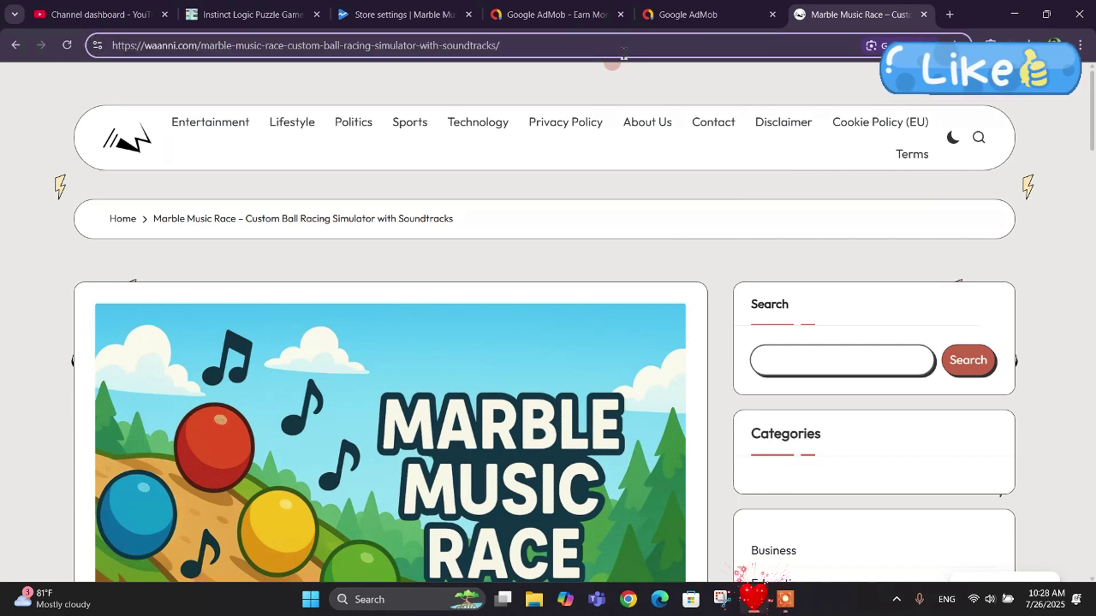
key(BackSpace)
key(BackSpace)
key(BackSpace)
key(BackSpace)
key(BackSpace)
key(BackSpace)
key(BackSpace)
key(BackSpace)
key(BackSpace)
key(BackSpace)
key(BackSpace)
key(BackSpace)
key(BackSpace)
key(BackSpace)
key(BackSpace)
key(BackSpace)
key(BackSpace)
key(BackSpace)
key(BackSpace)
key(BackSpace)
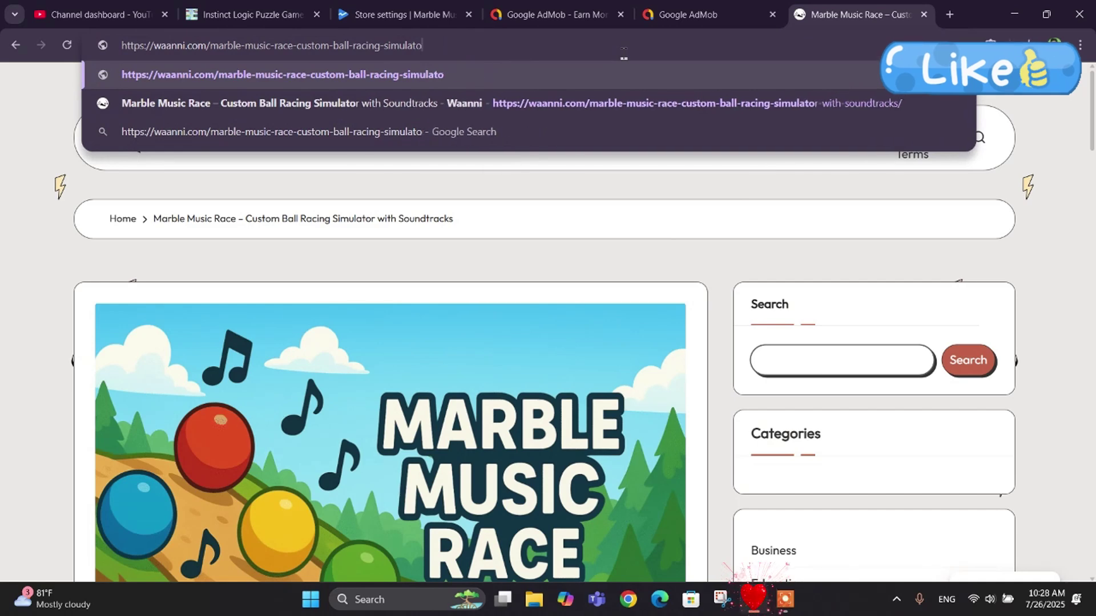
key(BackSpace)
key(BackSpace)
key(BackSpace)
key(BackSpace)
key(BackSpace)
key(BackSpace)
key(BackSpace)
key(BackSpace)
key(BackSpace)
key(BackSpace)
key(BackSpace)
key(BackSpace)
key(BackSpace)
key(BackSpace)
key(BackSpace)
key(BackSpace)
key(BackSpace)
key(BackSpace)
key(BackSpace)
key(BackSpace)
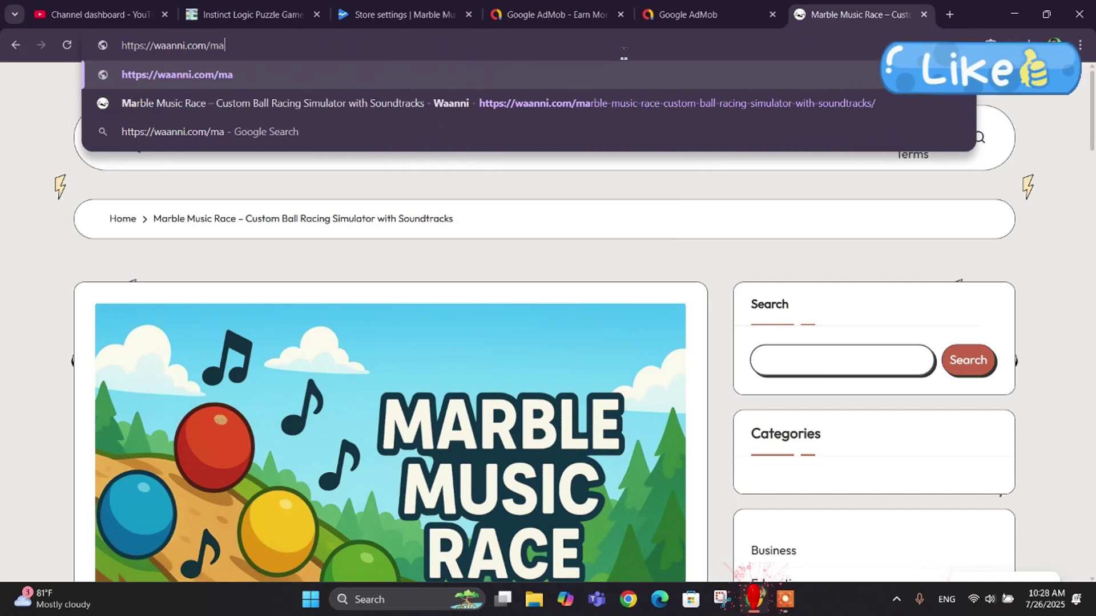
key(Down)
key(Down)
key(Down)
key(Down)
key(Down)
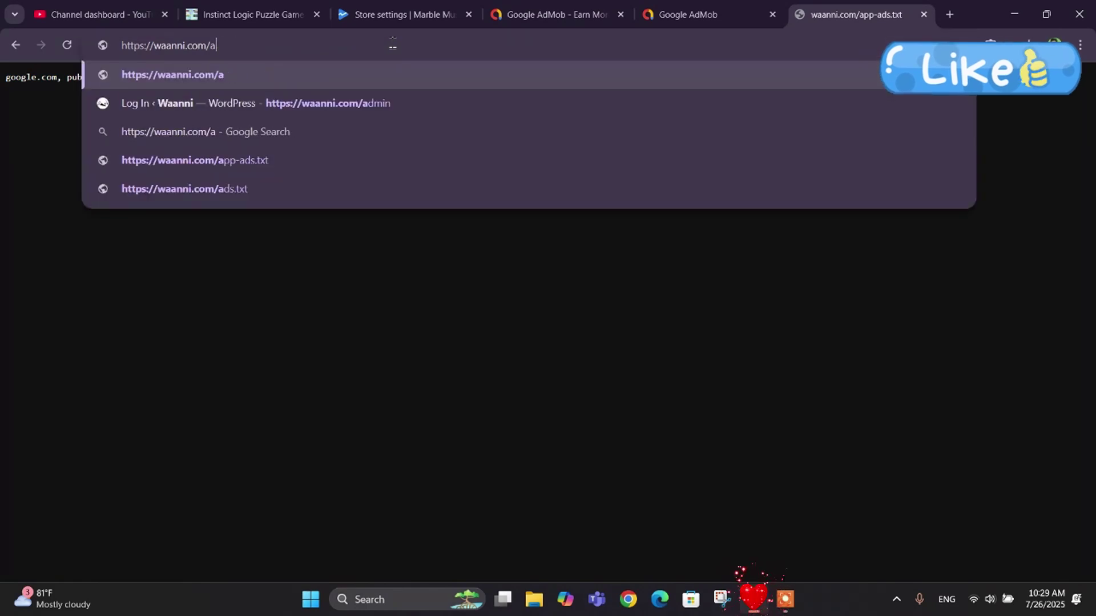
key(BackSpace)
key(Return)
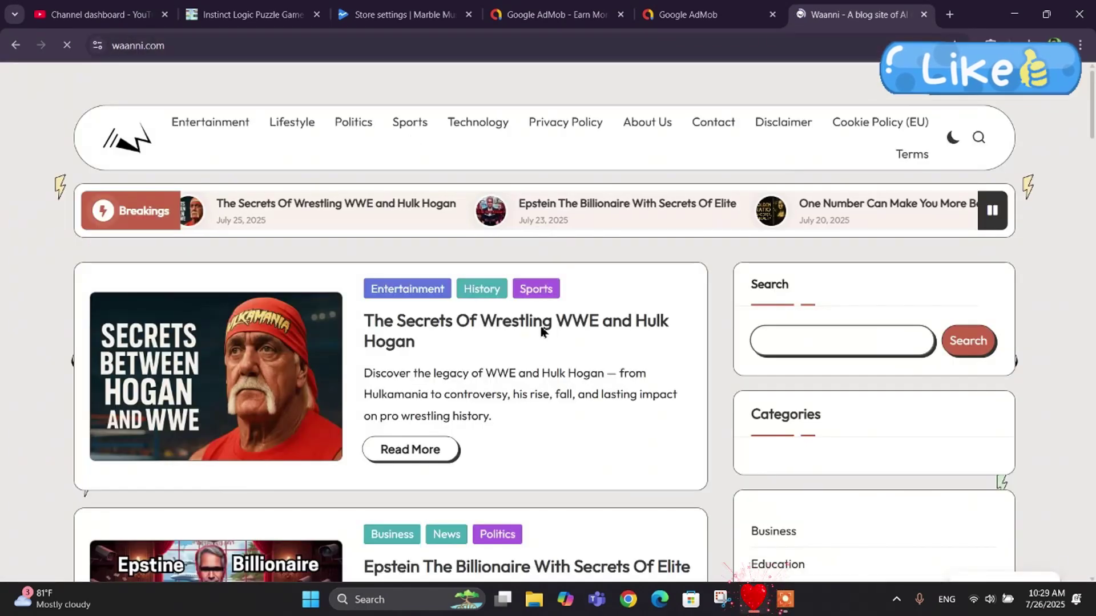
scroll(742, 362, down, 10)
scroll(742, 366, up, 10)
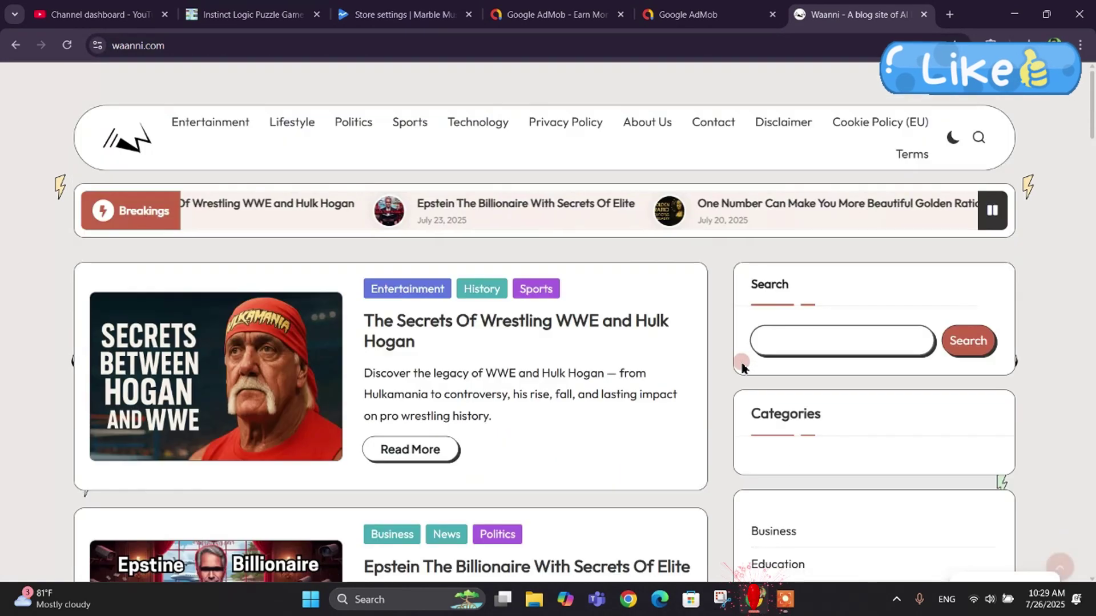
- Close the waanni.com tab and view Marble Music Race's App settings showing Verified and Getting ready
click(924, 15)
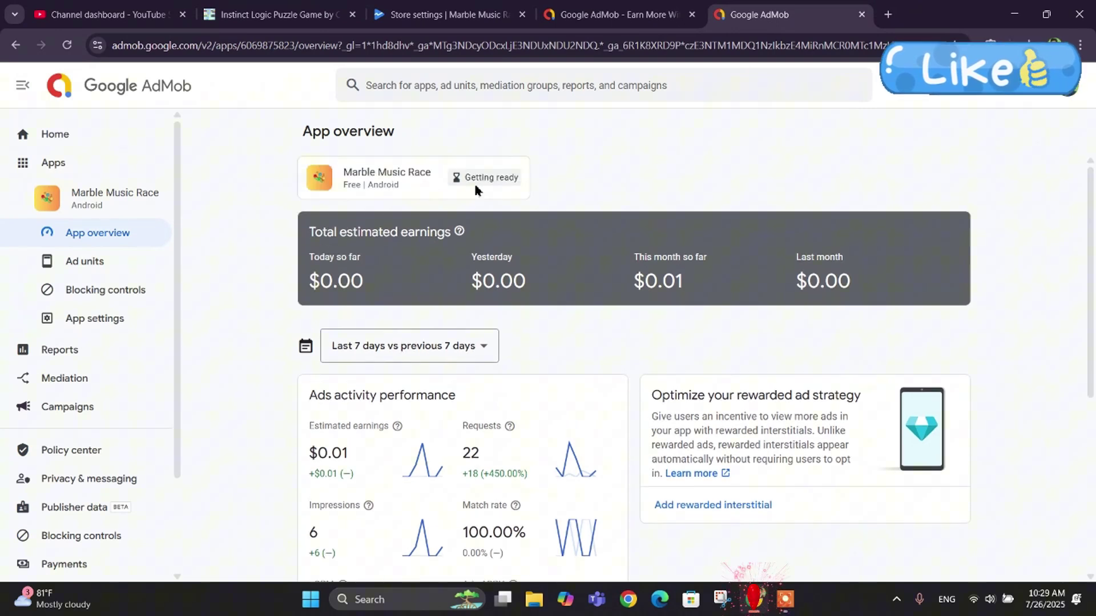
click(84, 329)
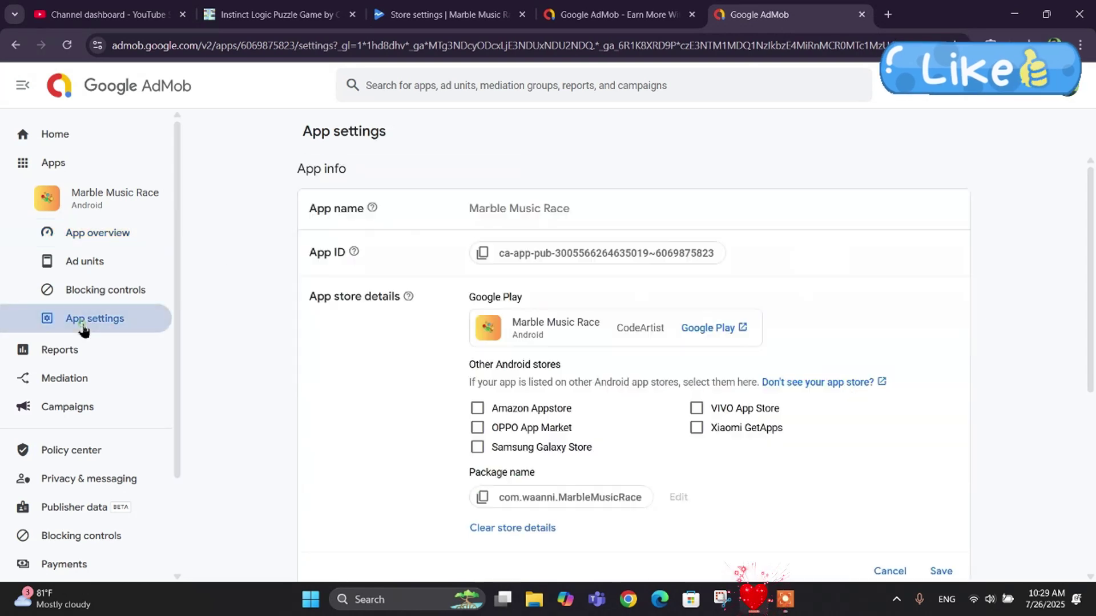
scroll(864, 288, down, 3)
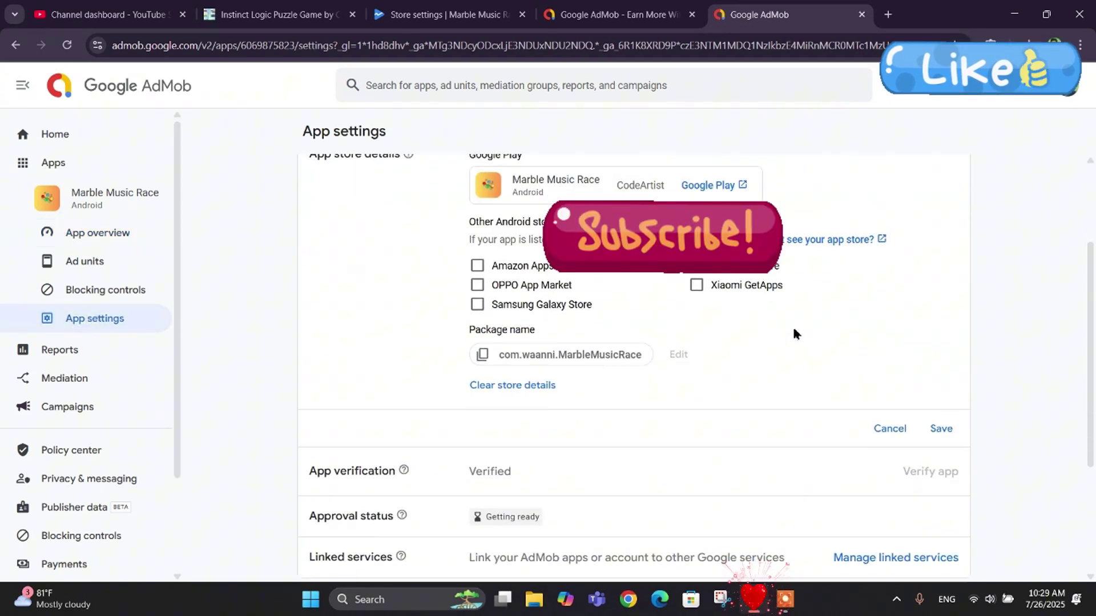